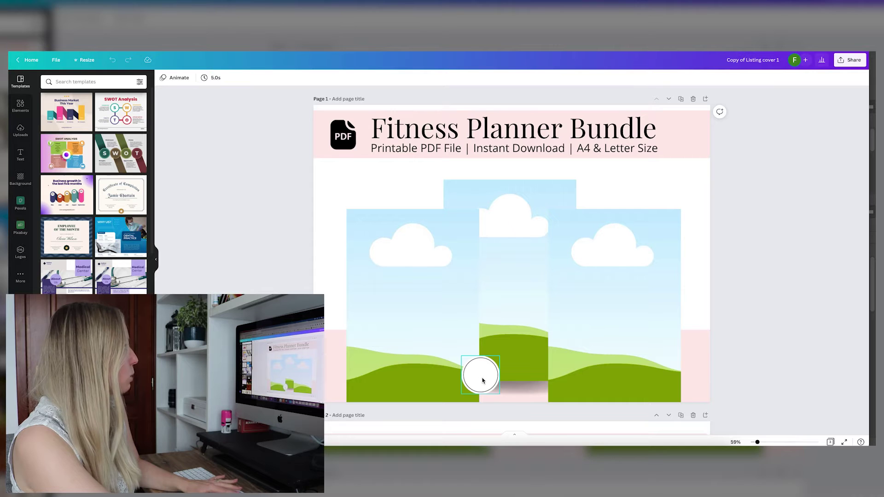
Move the white circle to the upper left and delete the PDF icon and subtitle
drag(482, 380, 331, 206)
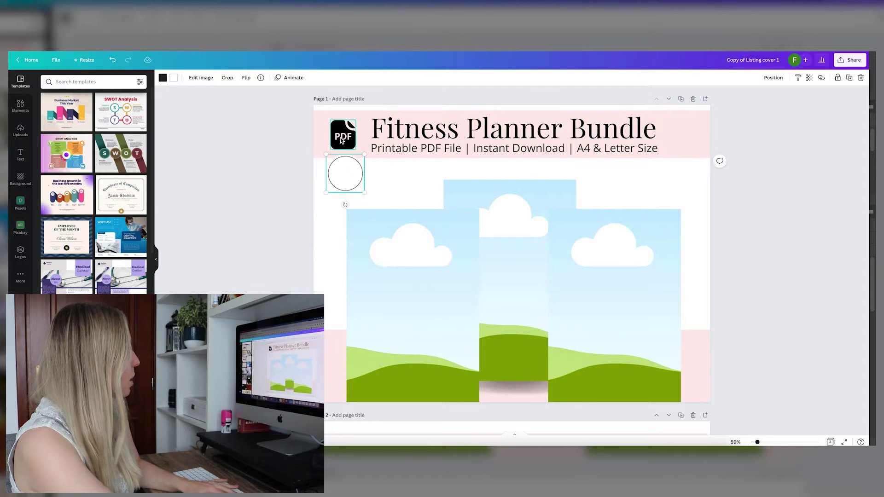
key(Delete)
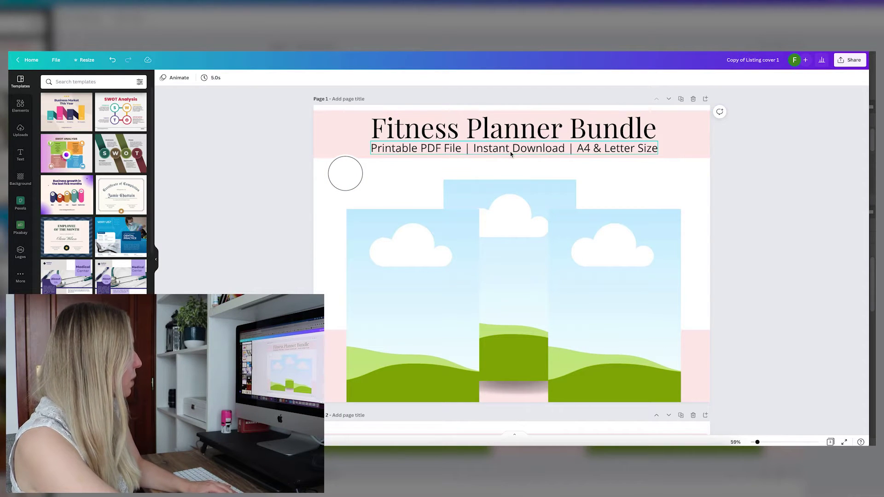
key(Delete)
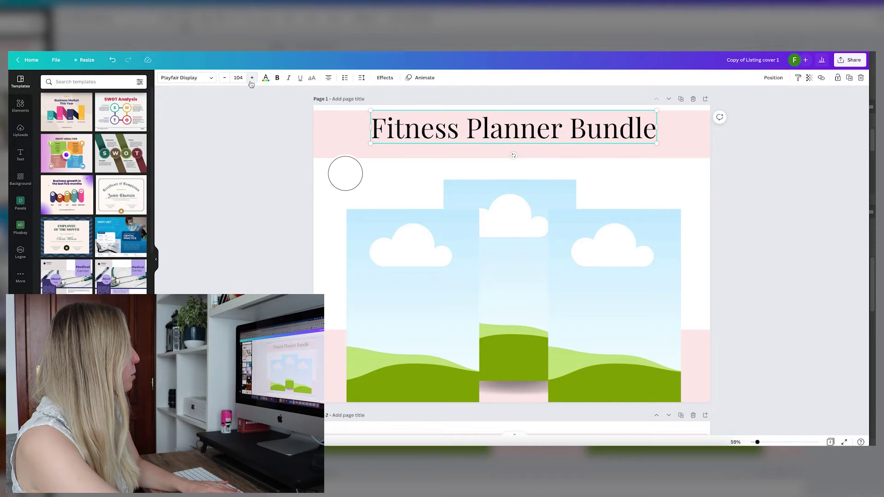
Set the title font size to 80 and centre it horizontally
click(239, 77)
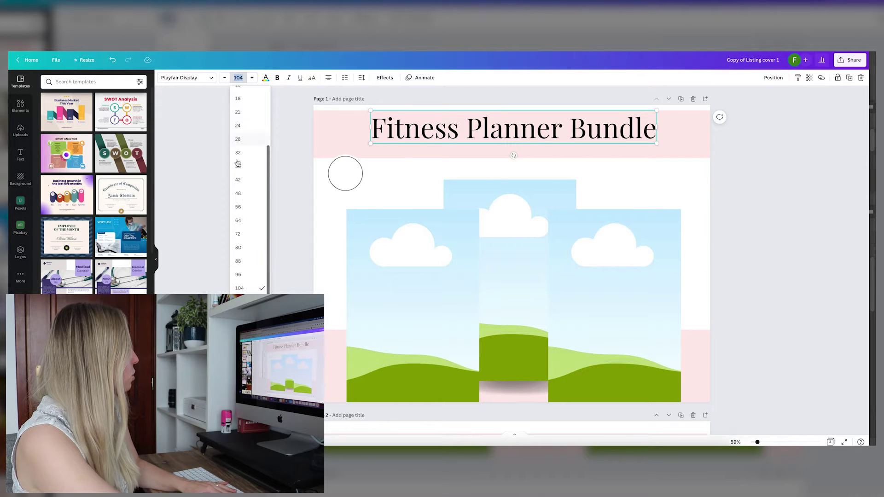
click(236, 249)
click(203, 210)
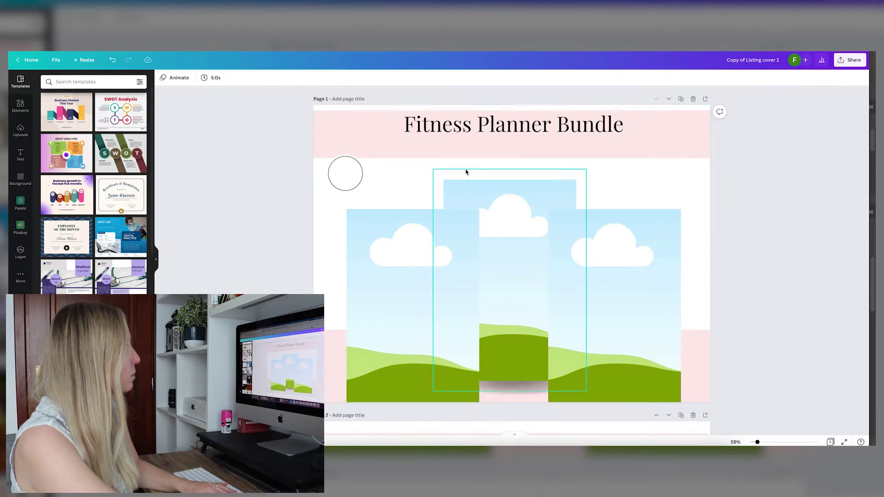
drag(525, 131, 525, 132)
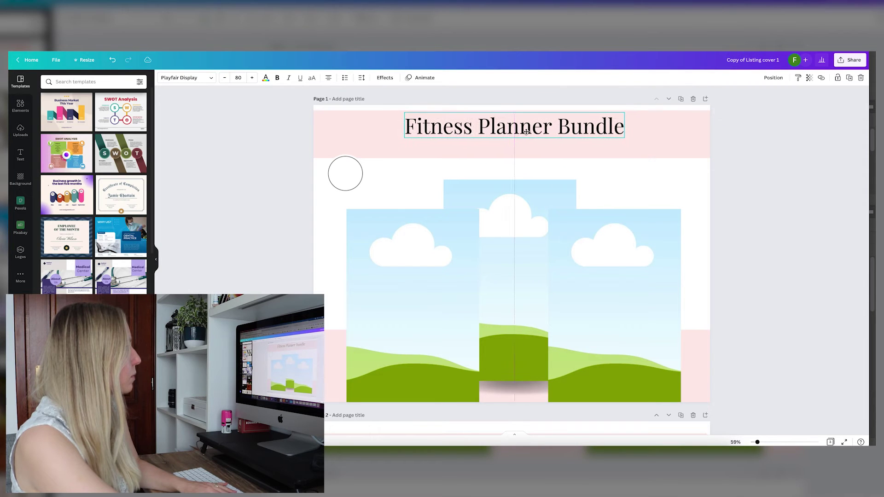
Drag the pink header band's edge up to make it shorter
click(525, 148)
drag(517, 159, 512, 137)
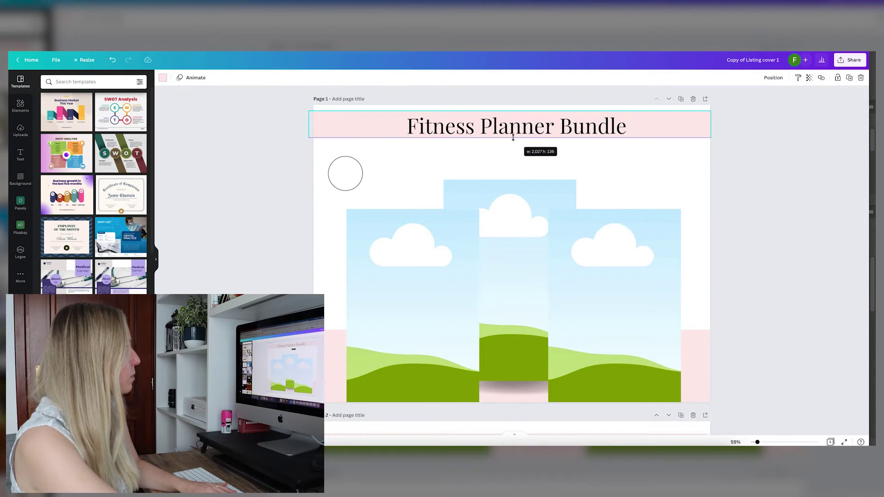
click(404, 180)
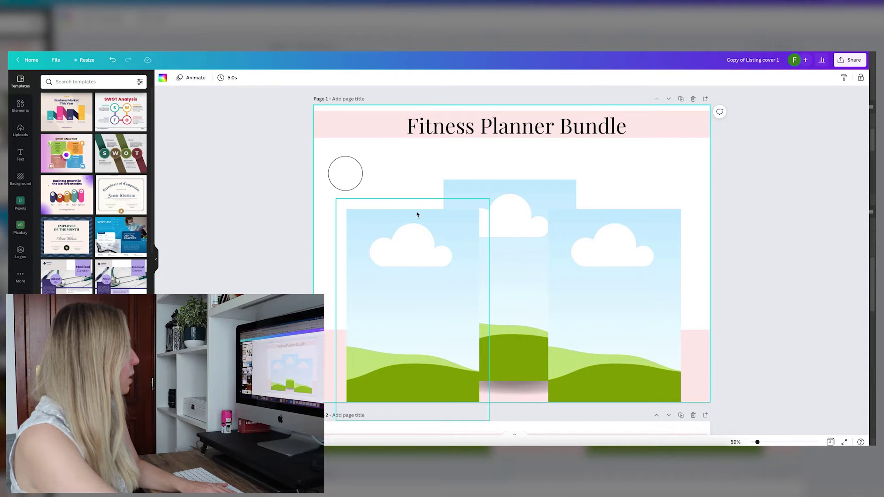
Move the landscape frames up under the header and delete the grey shadow strips
mouse_move(408, 183)
mouse_down()
mouse_move(655, 290)
mouse_move(626, 212)
mouse_up()
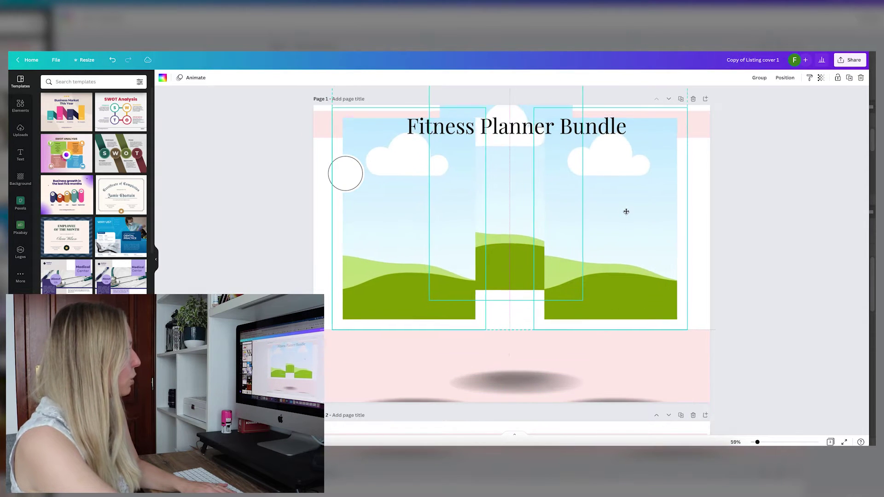
click(560, 377)
click(588, 441)
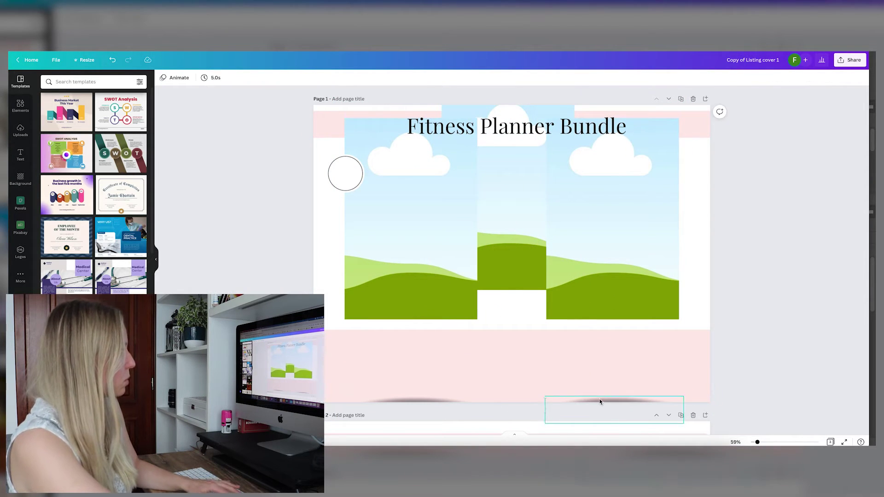
click(454, 401)
key(Delete)
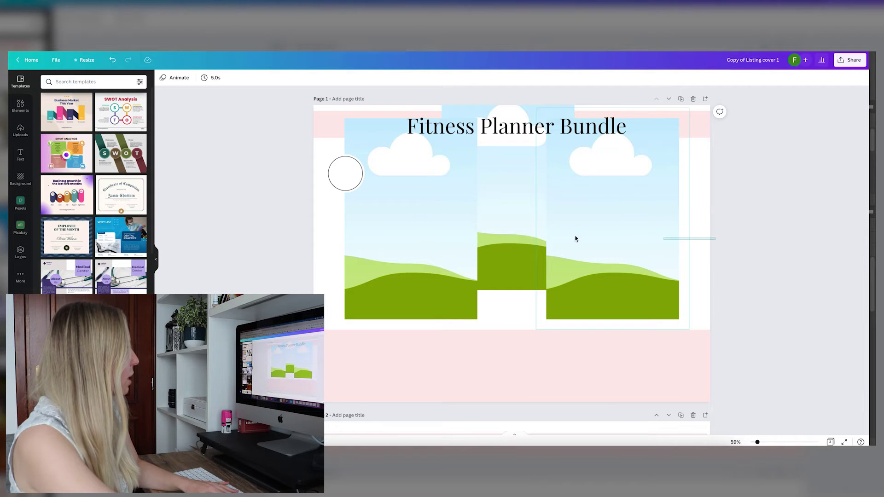
Shrink the landscape frame group and nudge it down and right
shift+click(576, 238)
shift+click(443, 242)
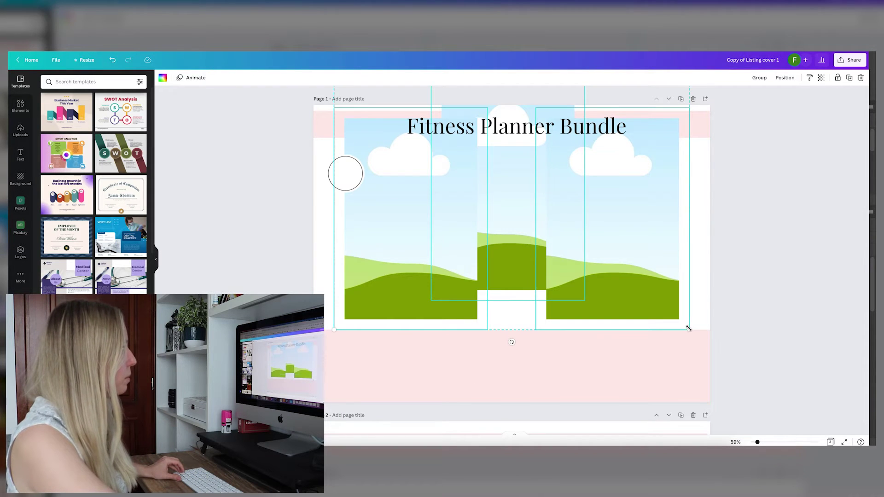
drag(687, 328, 572, 241)
drag(526, 222, 565, 292)
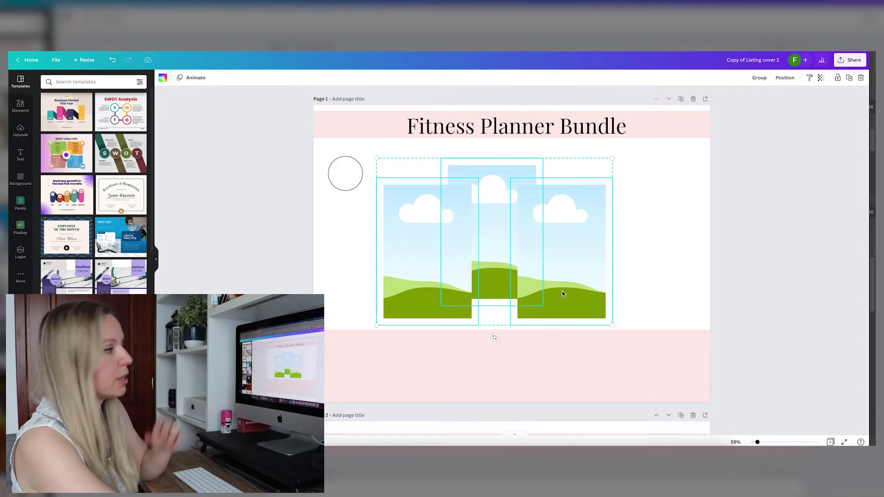
drag(608, 328, 588, 294)
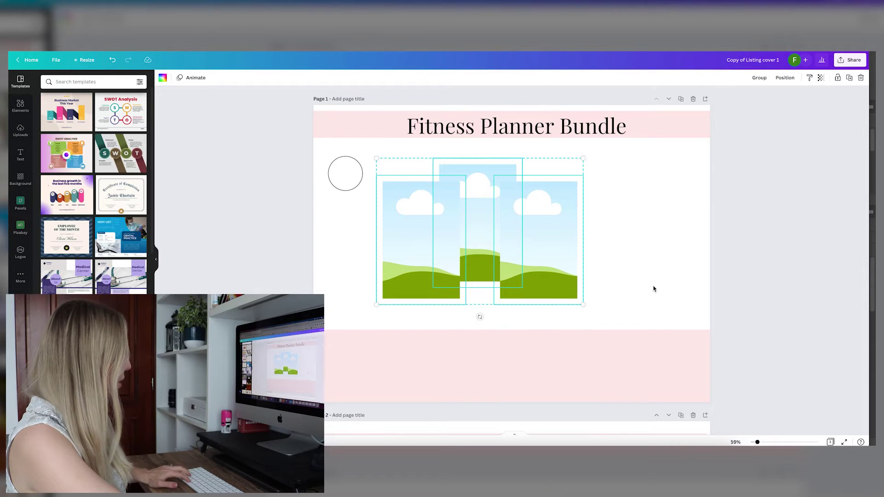
key(shift+Right)
key(shift+Down)
key(shift+Right)
key(shift+Down)
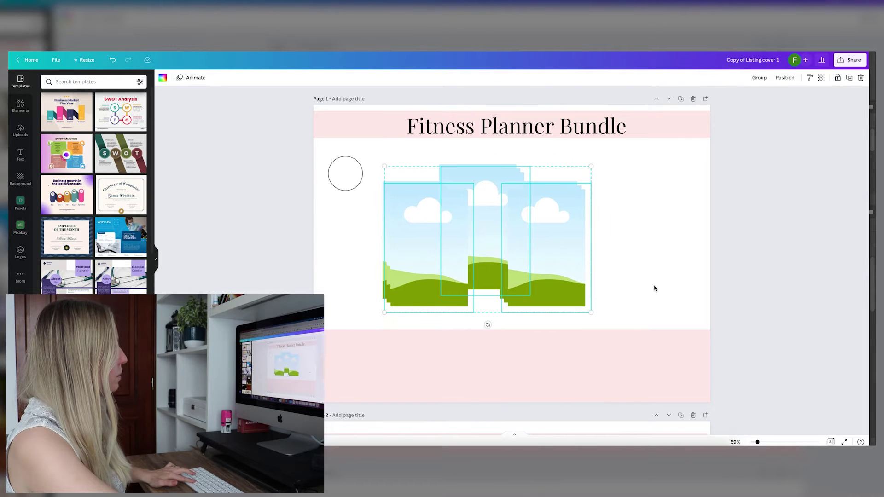
Duplicate the frame group and place the copy lower right
key(ctrl+d)
drag(612, 278, 636, 293)
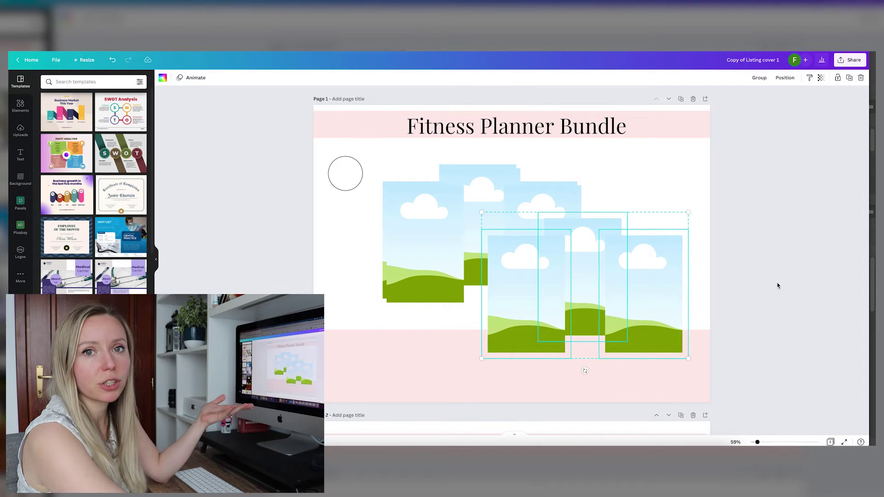
click(777, 285)
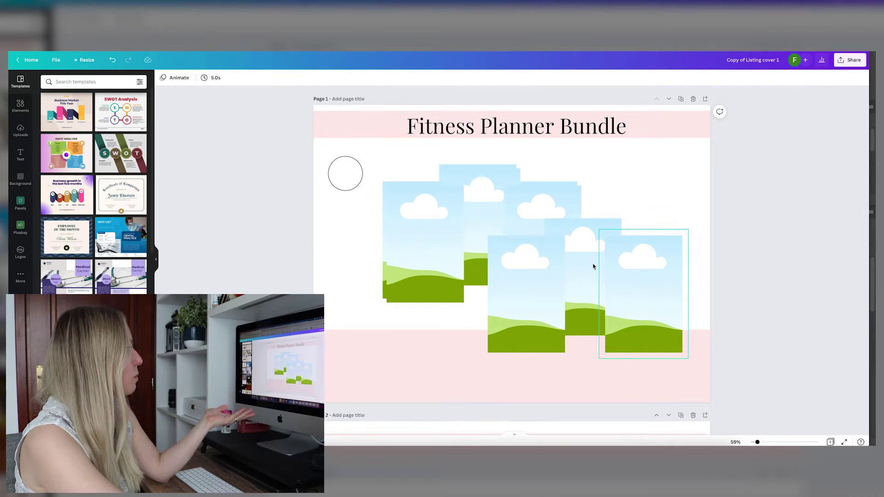
Rearrange individual frames into the left column and lower row
drag(424, 253, 381, 324)
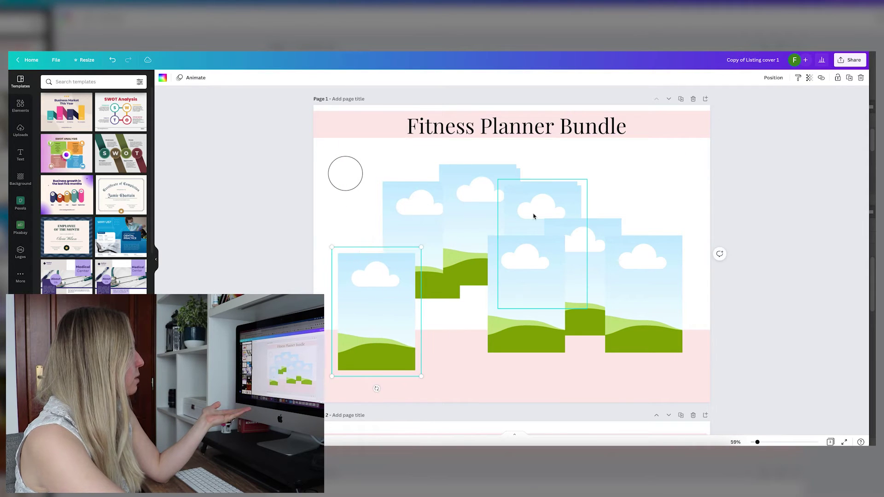
drag(532, 213, 636, 207)
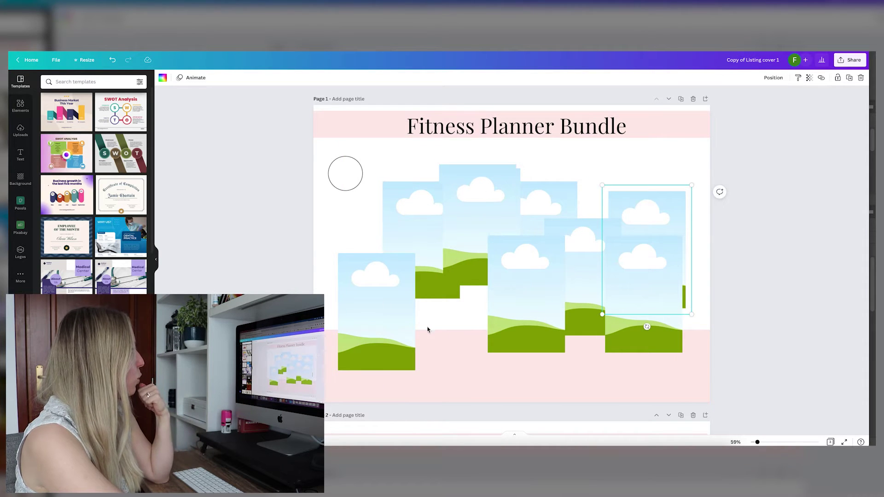
drag(381, 328, 383, 347)
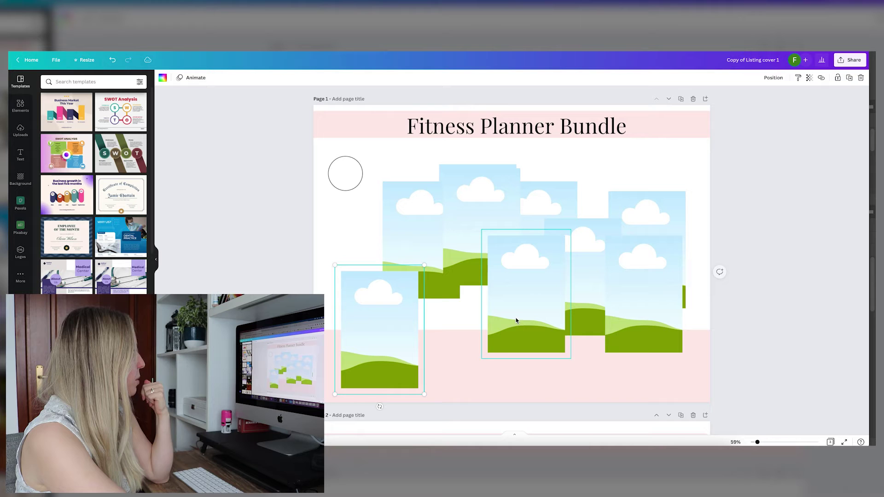
drag(517, 320, 462, 392)
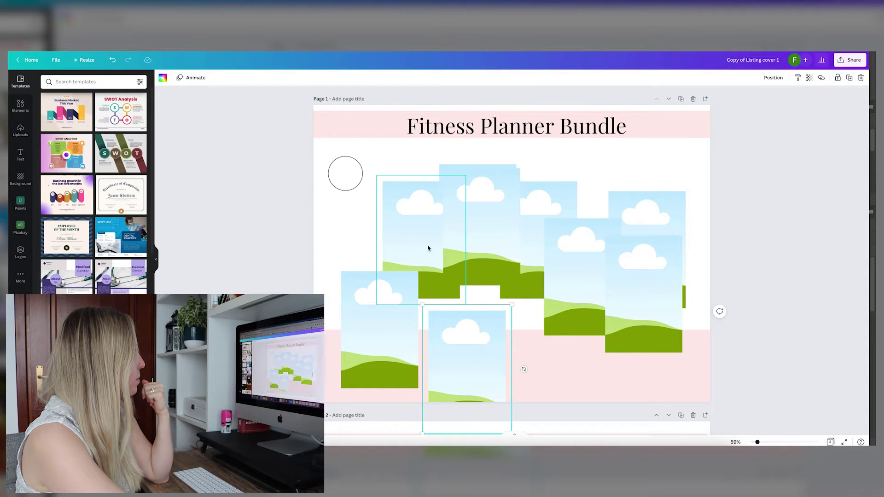
mouse_move(427, 248)
mouse_down()
mouse_move(385, 203)
mouse_move(385, 188)
mouse_move(388, 198)
mouse_up()
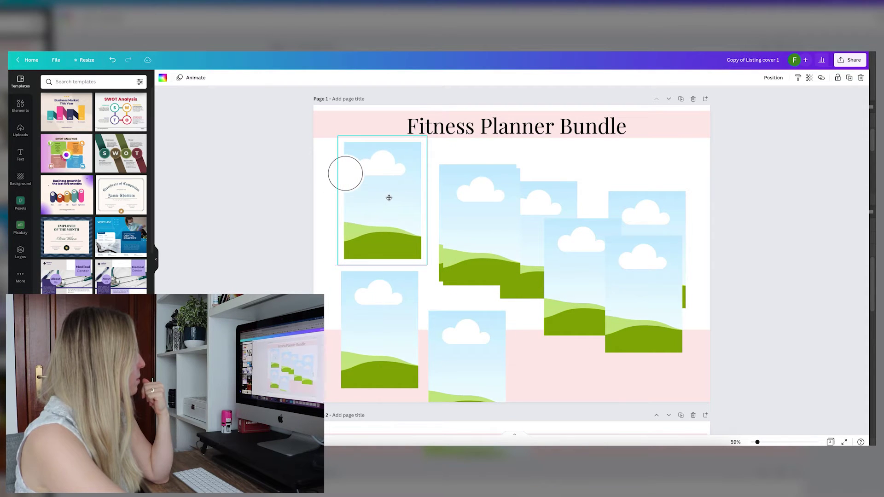
mouse_move(479, 214)
mouse_down()
mouse_move(469, 230)
mouse_move(579, 282)
mouse_move(555, 322)
mouse_move(559, 336)
mouse_up()
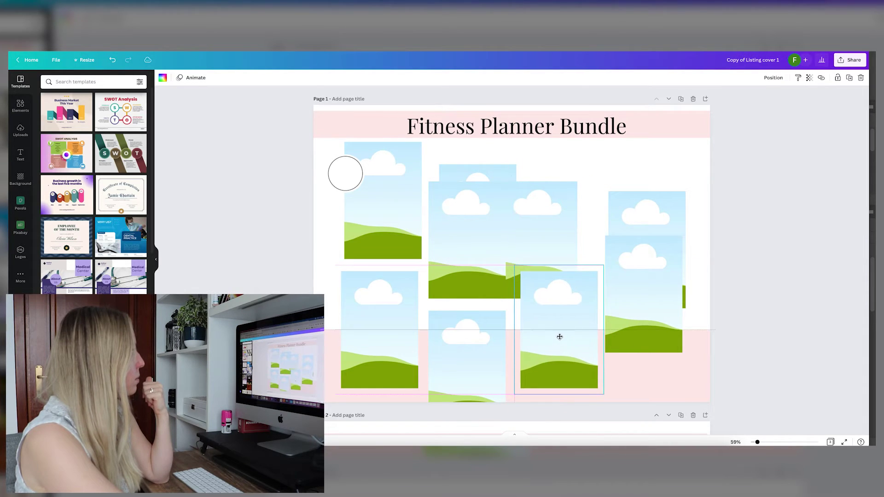
Move frames into the right column, starting at the top-right corner
mouse_move(578, 195)
mouse_down()
mouse_move(582, 174)
mouse_move(578, 181)
mouse_up()
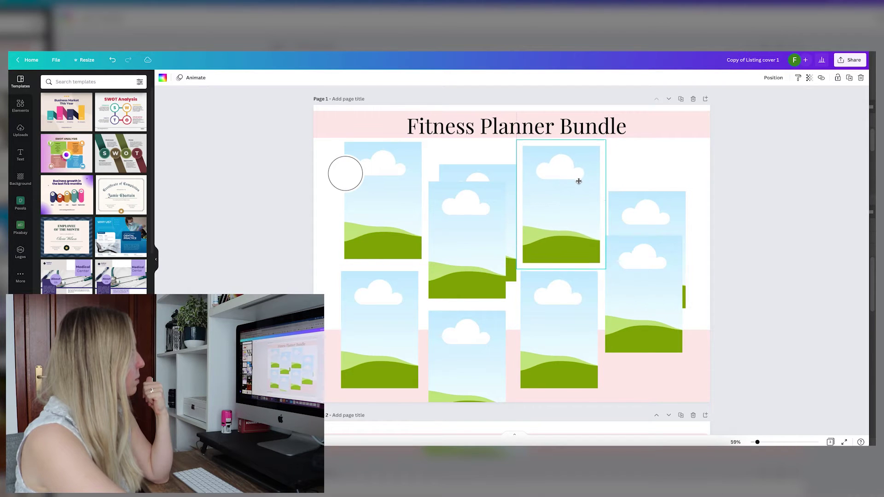
mouse_move(482, 174)
mouse_down()
mouse_move(661, 162)
mouse_move(656, 96)
mouse_up()
mouse_move(661, 233)
mouse_down()
mouse_move(656, 365)
mouse_move(647, 364)
mouse_move(655, 386)
mouse_up()
mouse_move(647, 338)
mouse_down()
mouse_move(645, 189)
mouse_move(647, 223)
mouse_up()
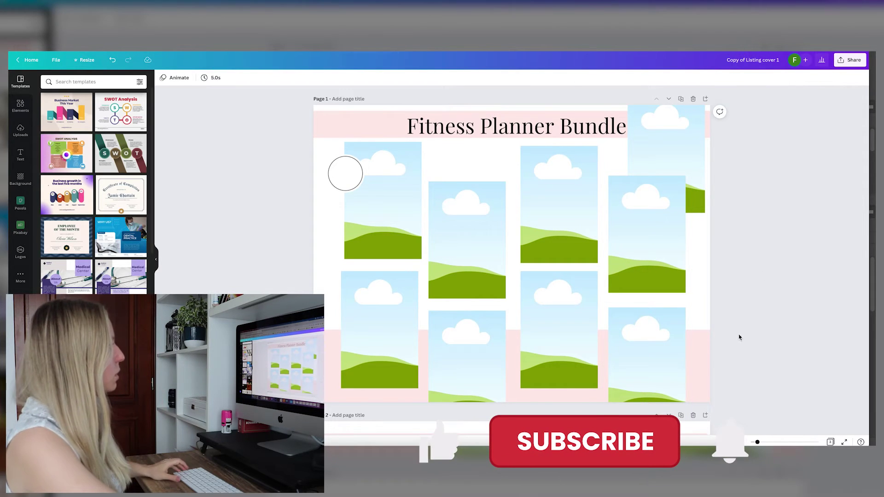
Snap the selected frames together into an even grid
shift+click(673, 345)
shift+click(586, 258)
shift+click(534, 306)
shift+click(481, 276)
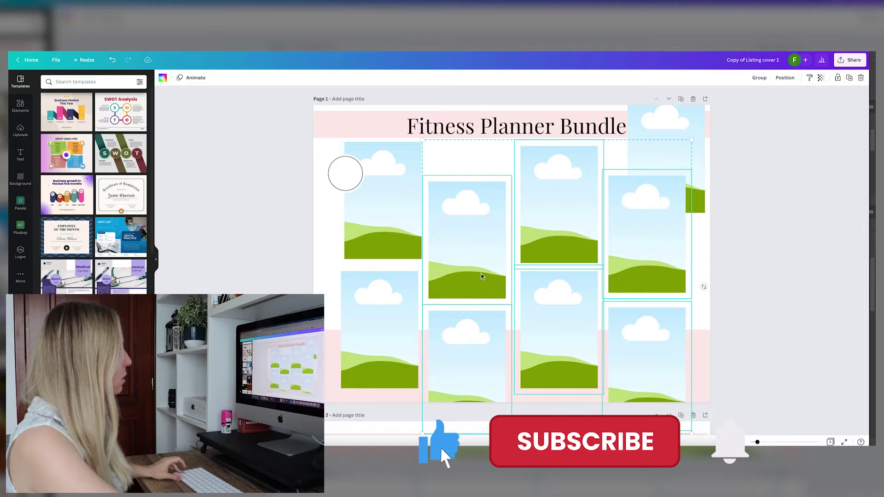
drag(415, 241, 391, 249)
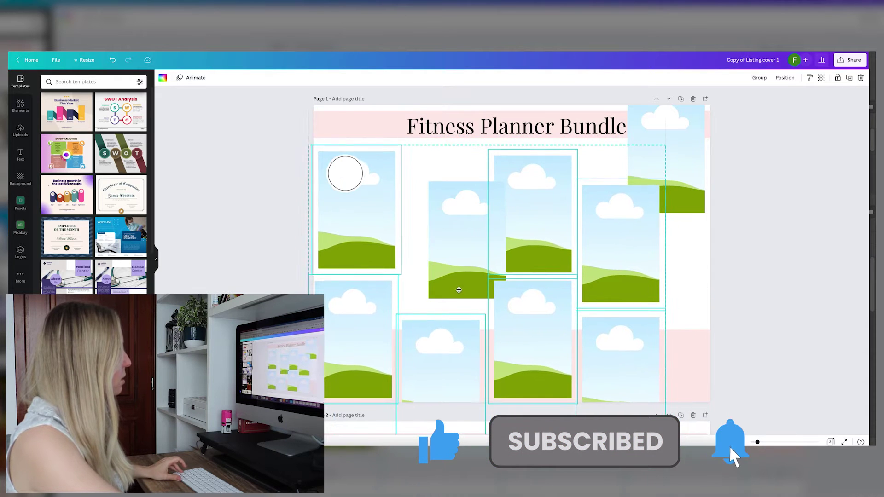
drag(459, 289, 461, 276)
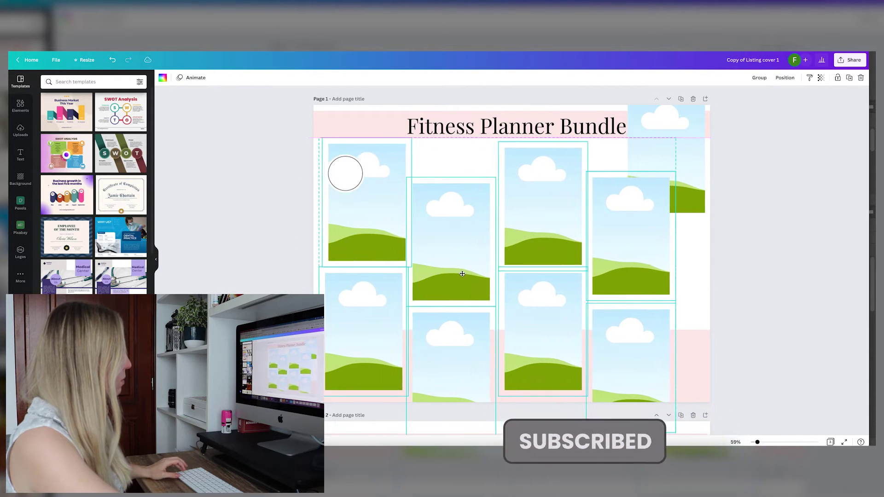
drag(460, 276, 439, 281)
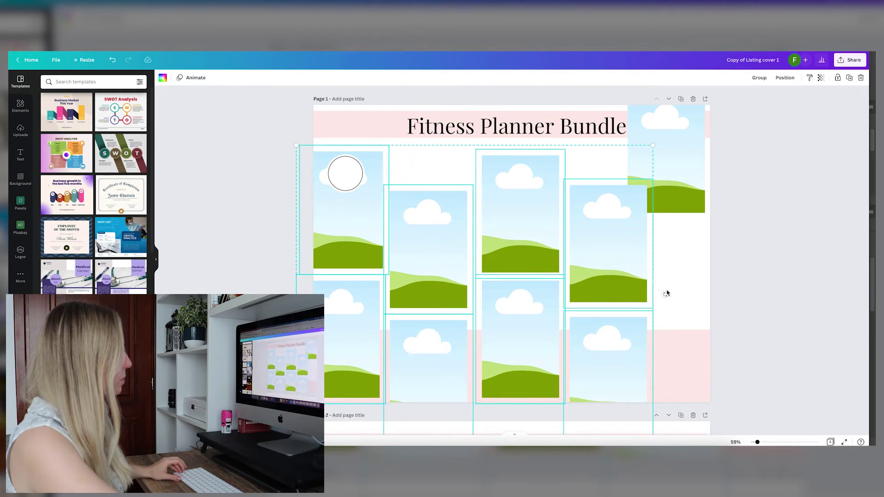
Copy the top-right frame into the lower-right slot and move the circle into the title band
click(666, 293)
drag(665, 201, 685, 237)
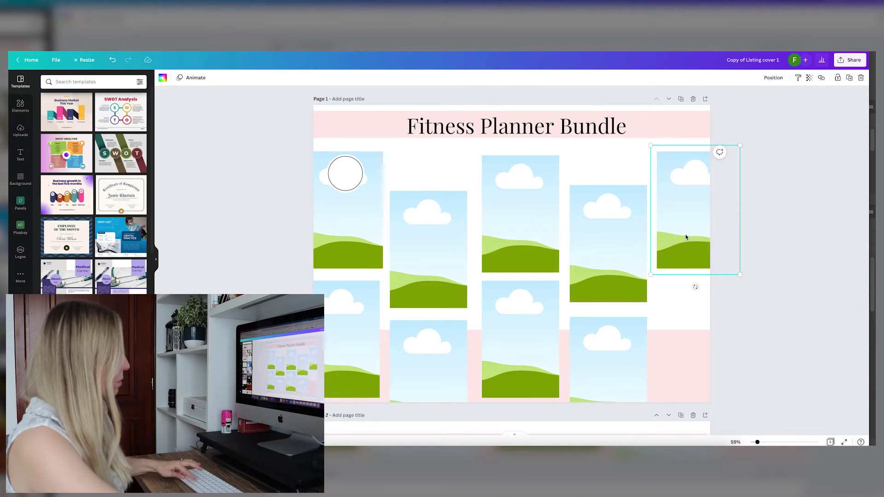
drag(685, 236, 680, 359)
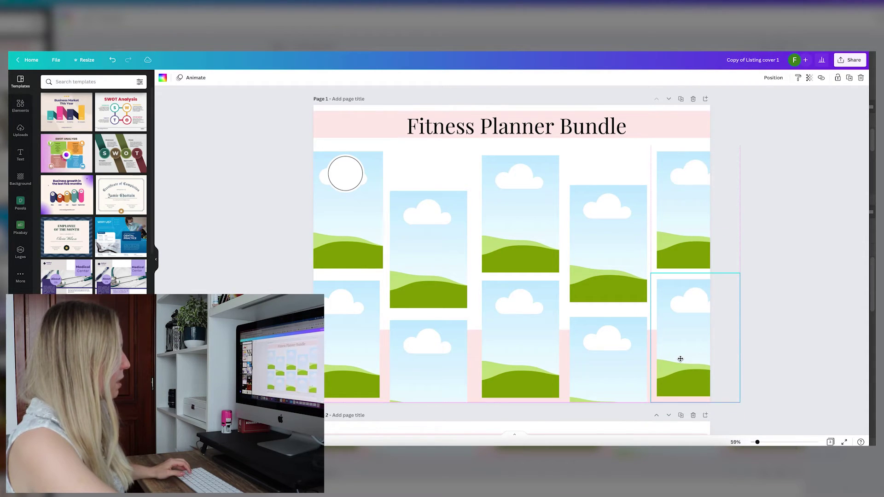
click(808, 302)
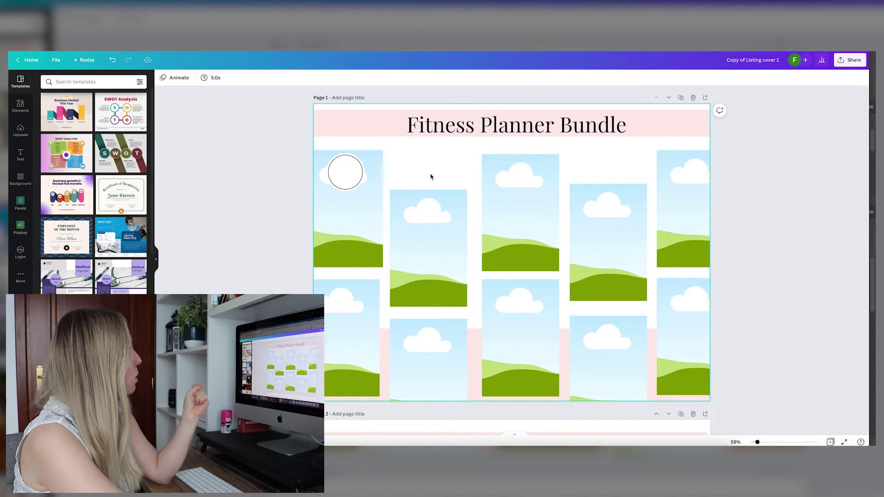
drag(347, 176, 355, 131)
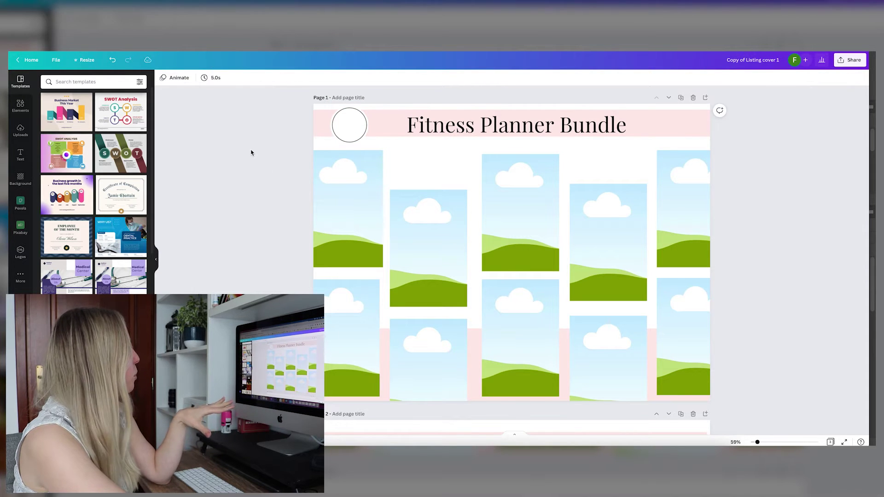
Preview Rise, Pan, Fade and Breathe page animations, then apply Rise
click(177, 82)
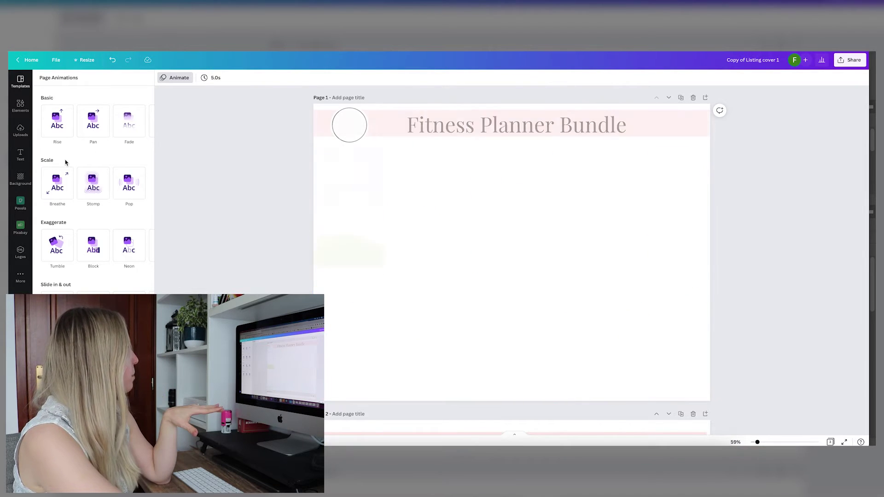
click(56, 128)
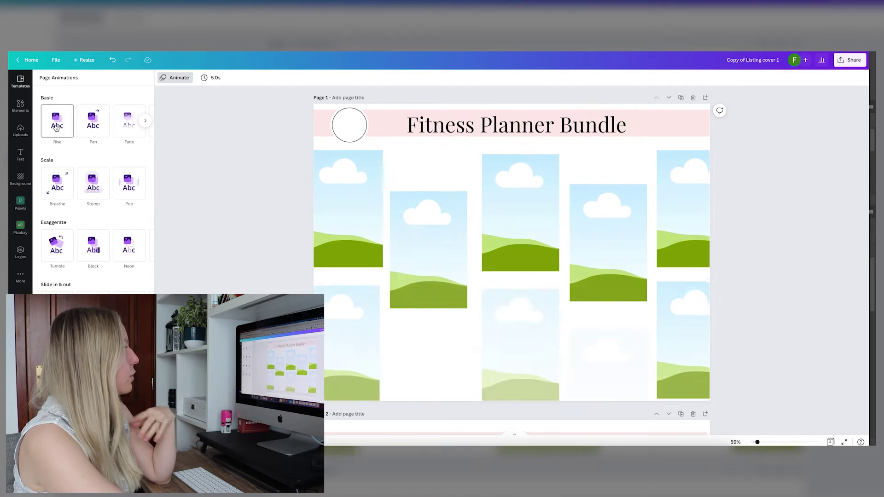
click(94, 130)
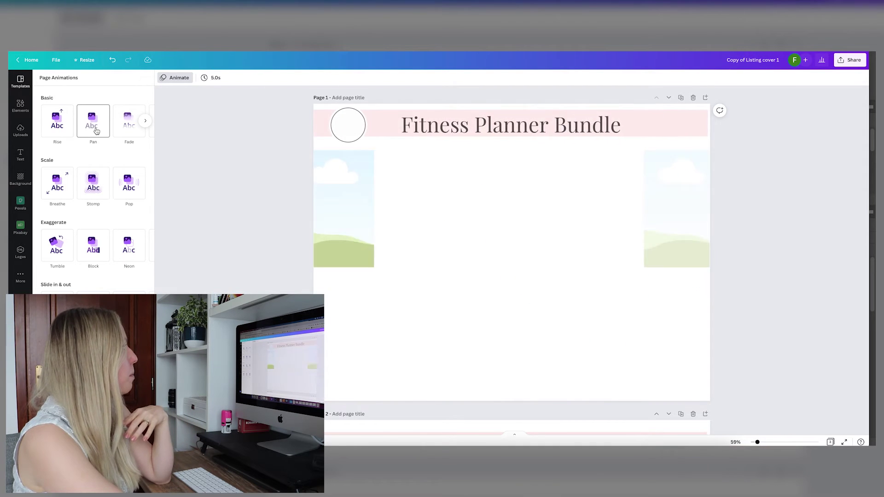
click(138, 130)
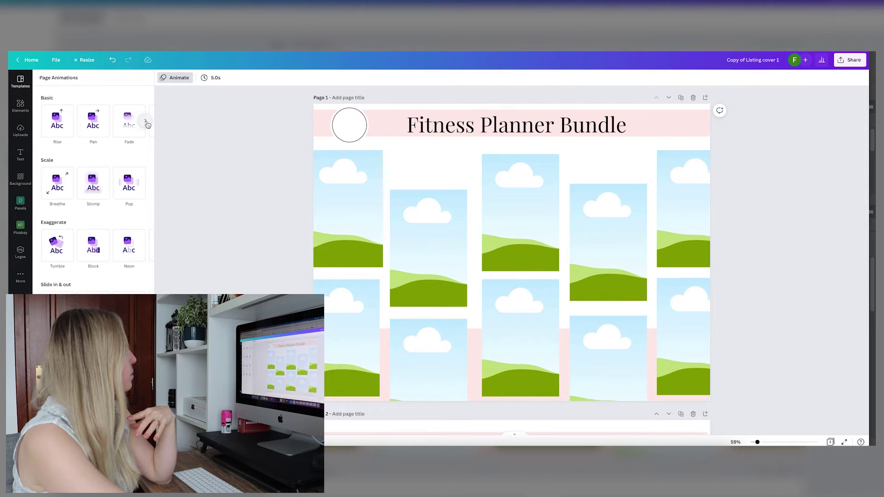
click(146, 124)
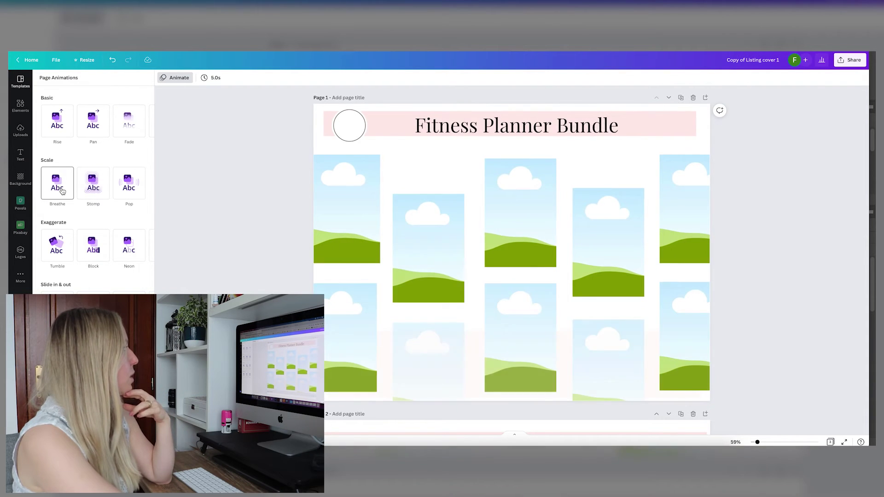
click(56, 118)
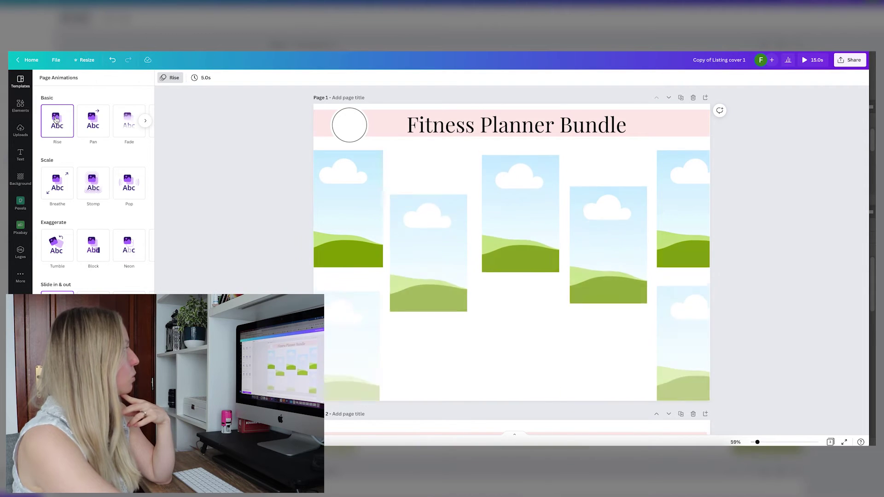
click(782, 188)
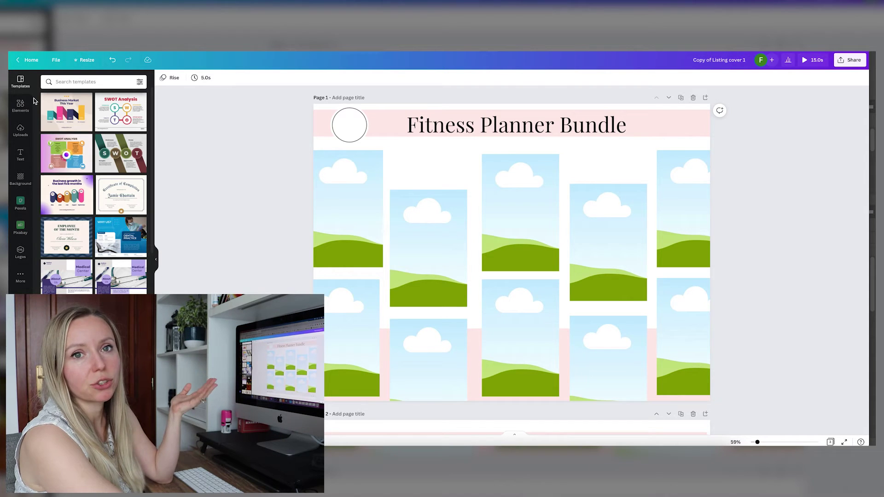
Rename the design to 'Animation 1' and reopen the Share menu
click(28, 109)
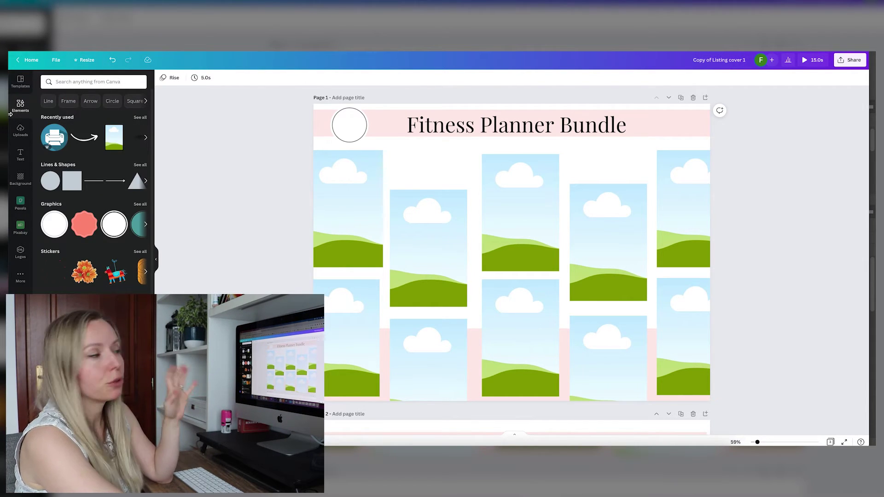
click(702, 236)
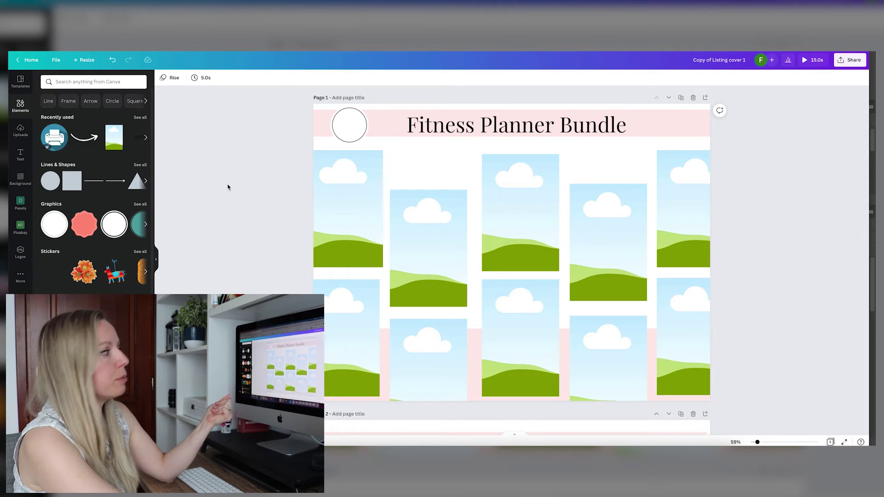
click(854, 62)
click(731, 62)
text(Animation)
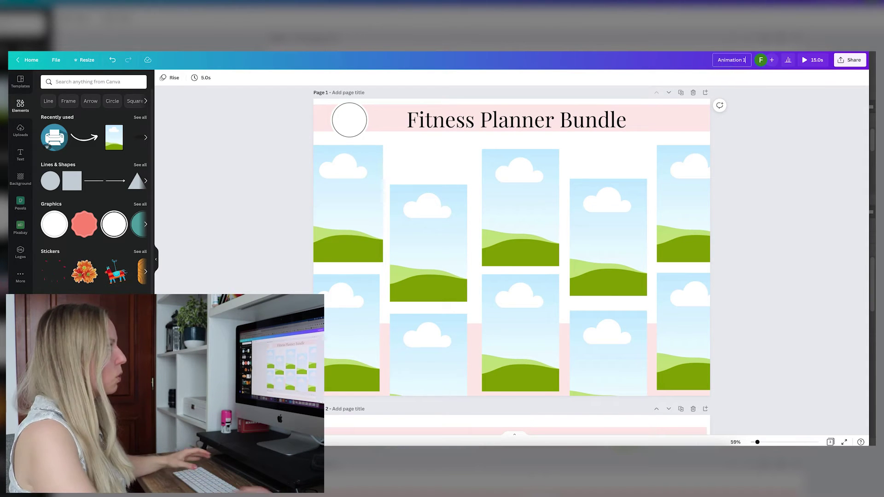
click(853, 63)
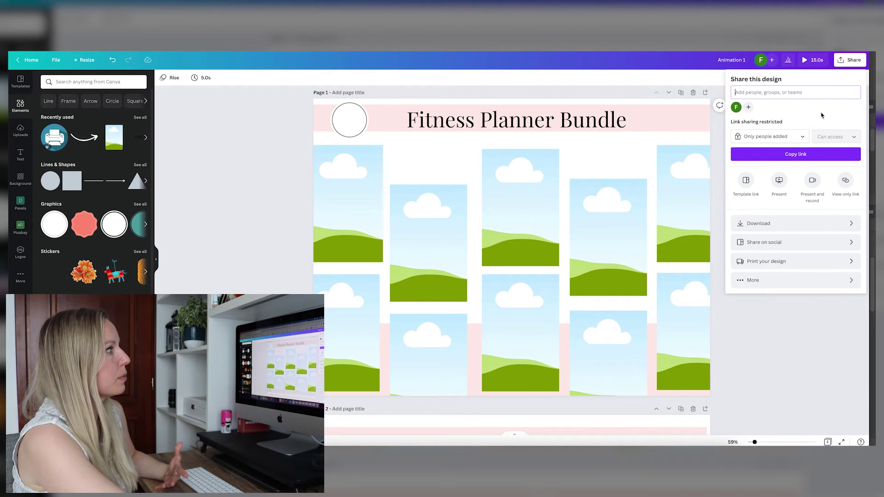
Choose Download as MP4 Video with only Page 1 selected
click(789, 224)
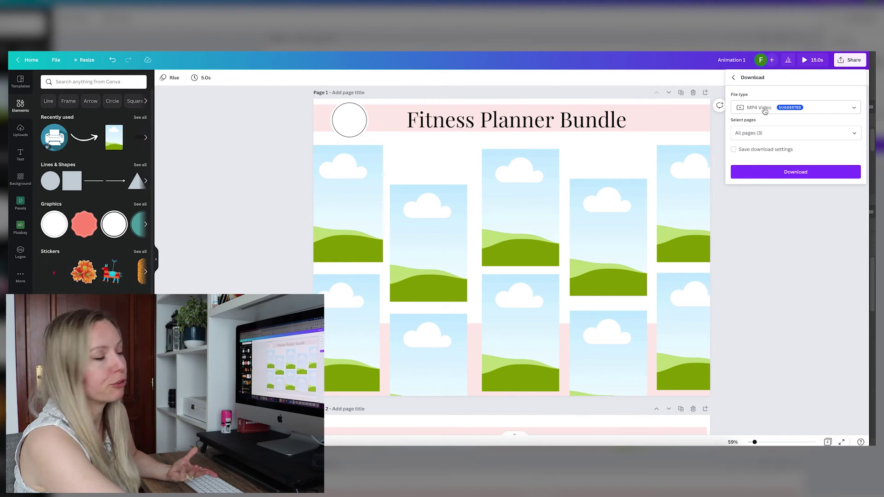
click(769, 134)
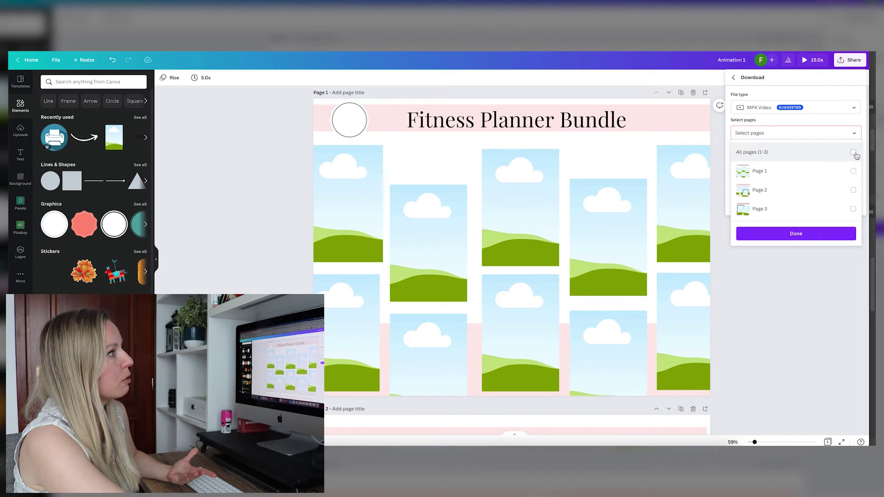
click(832, 237)
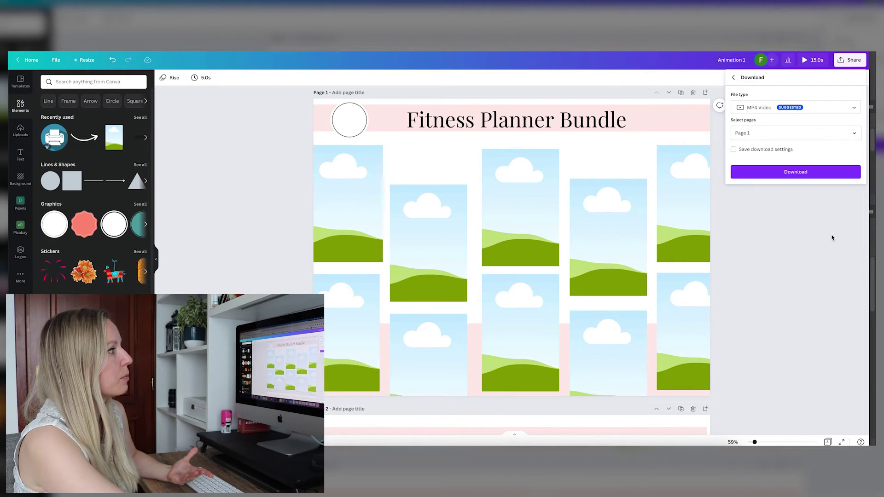